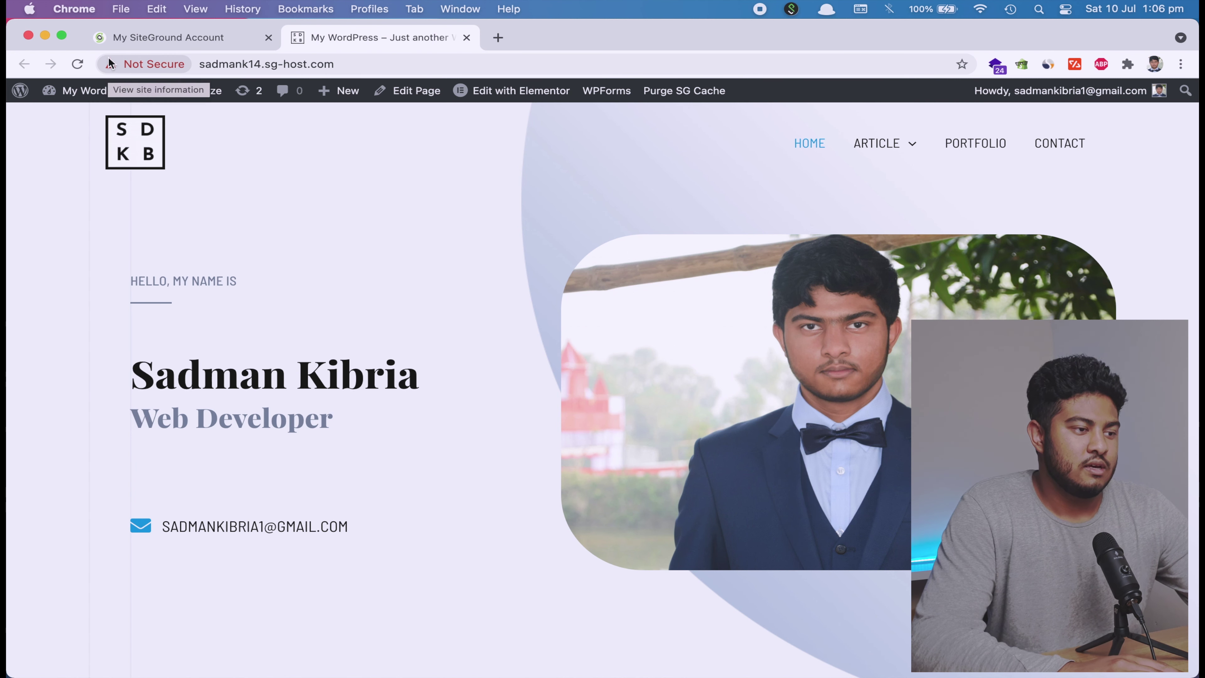
Step: Check the connection security information of the sadmank14.sg-host.com site and close it again
left_click(136, 66)
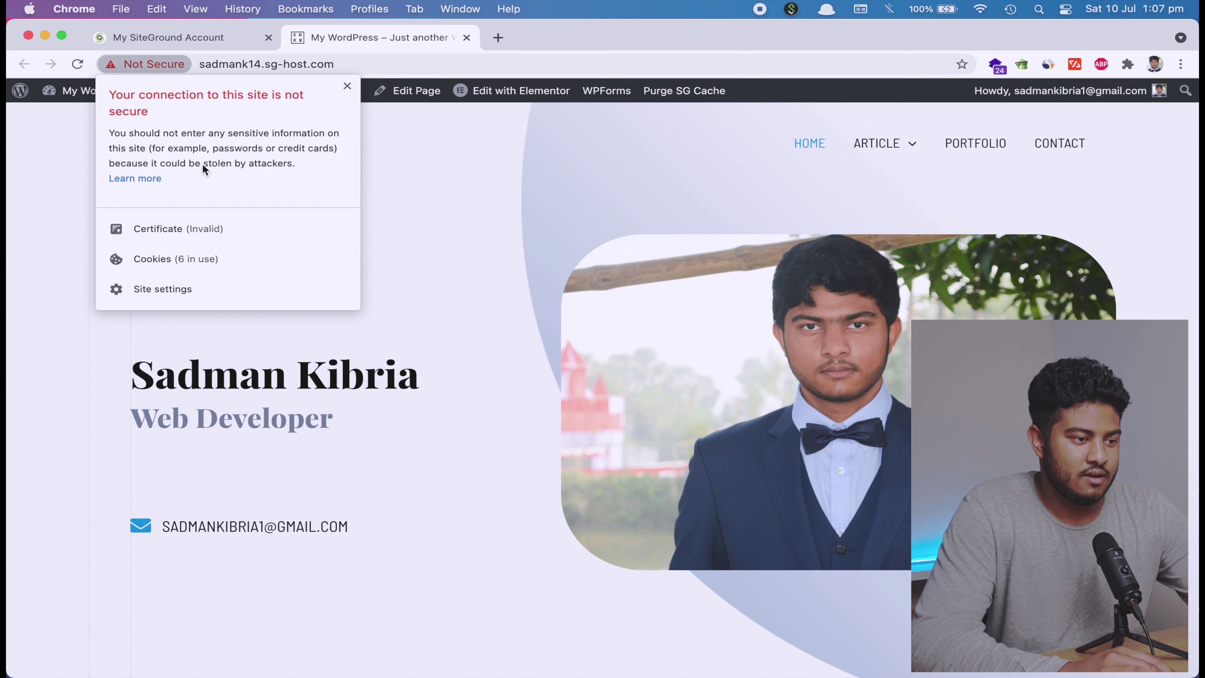
left_click(404, 170)
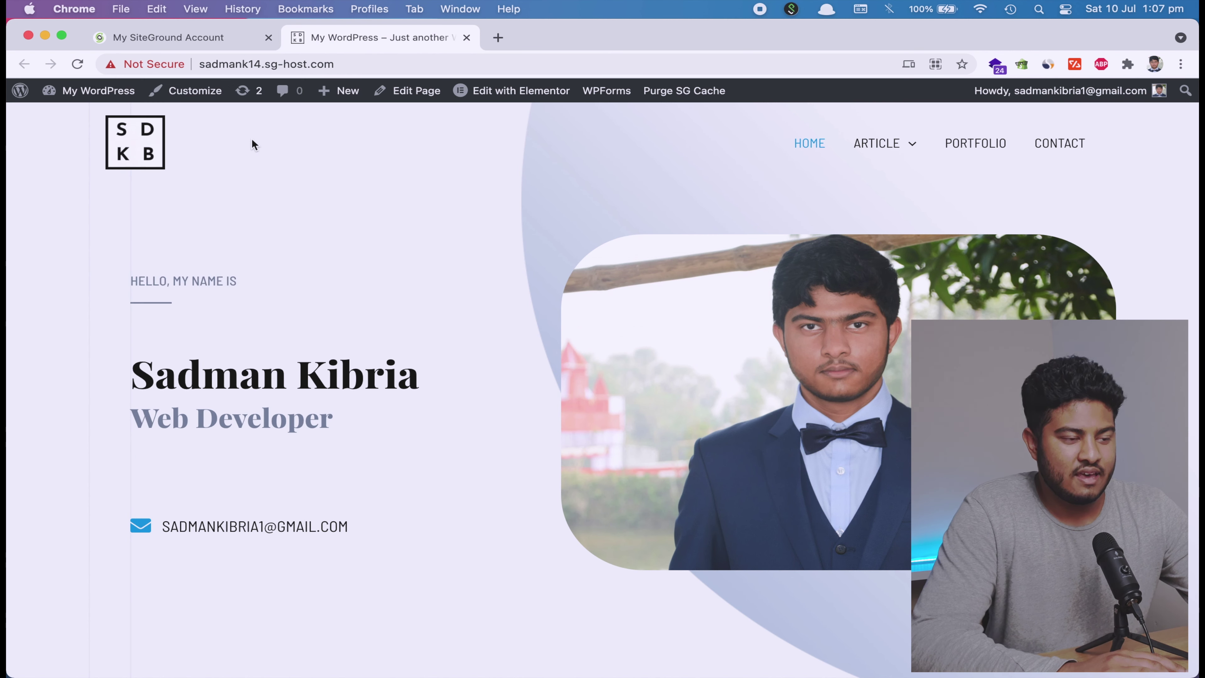
left_click(227, 65)
left_click(227, 65)
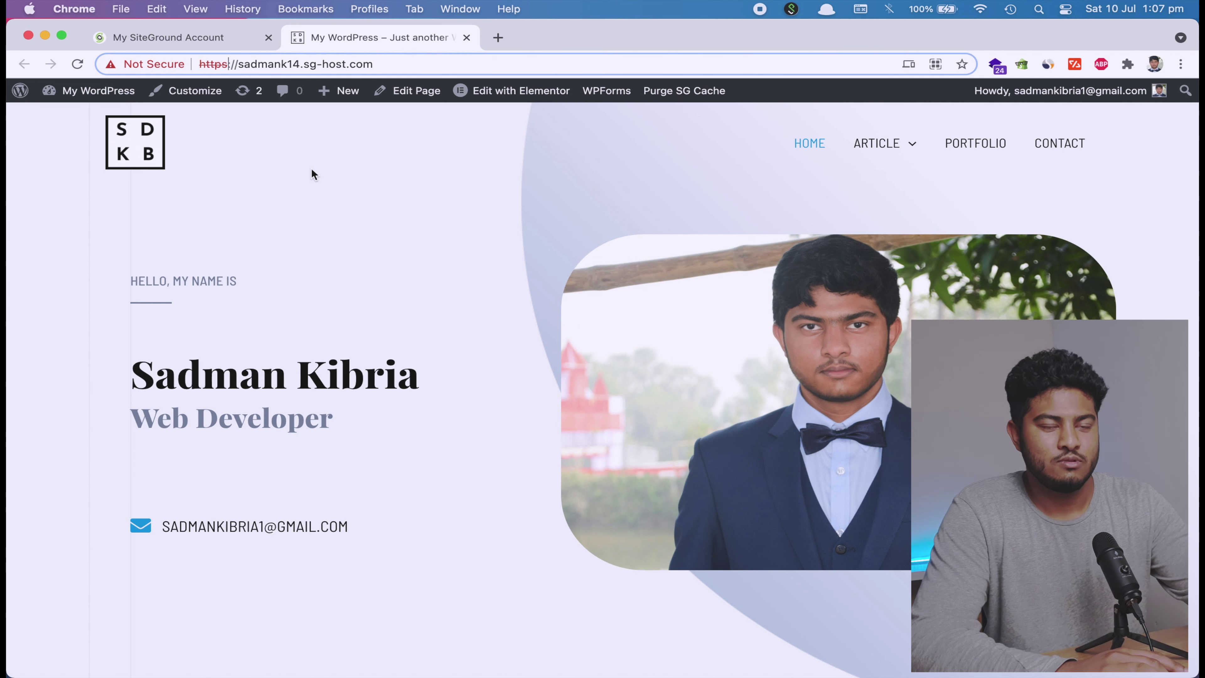
key("BackSpace")
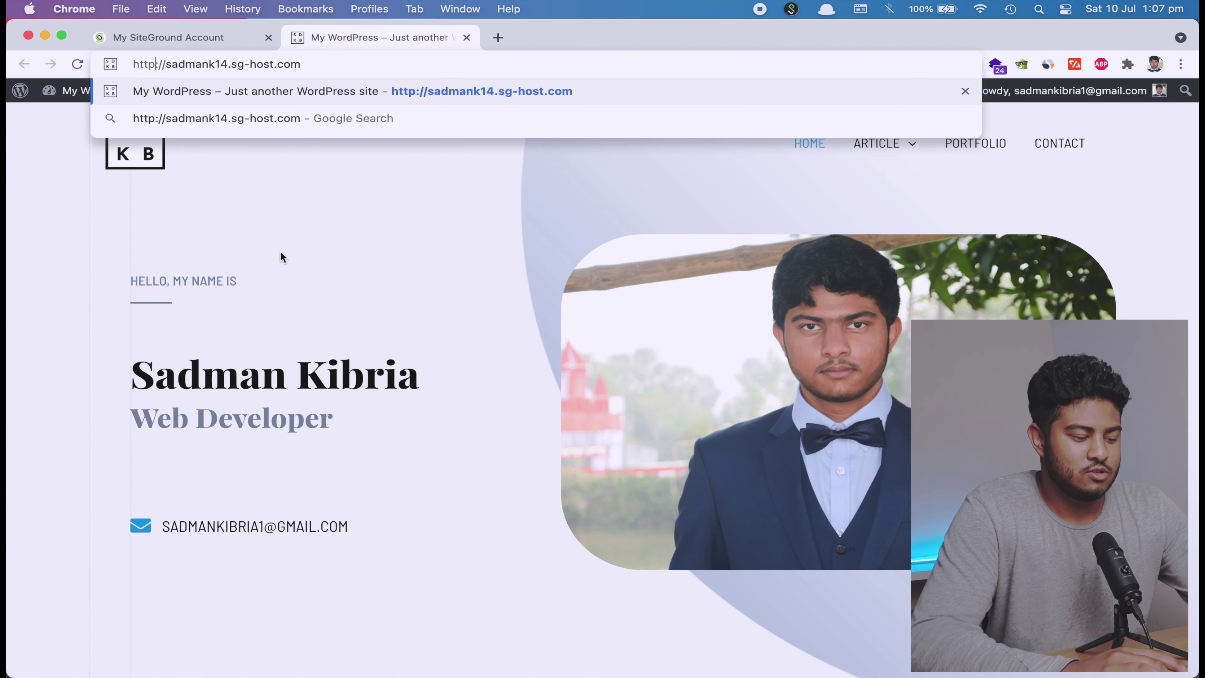
type("s")
key("BackSpace")
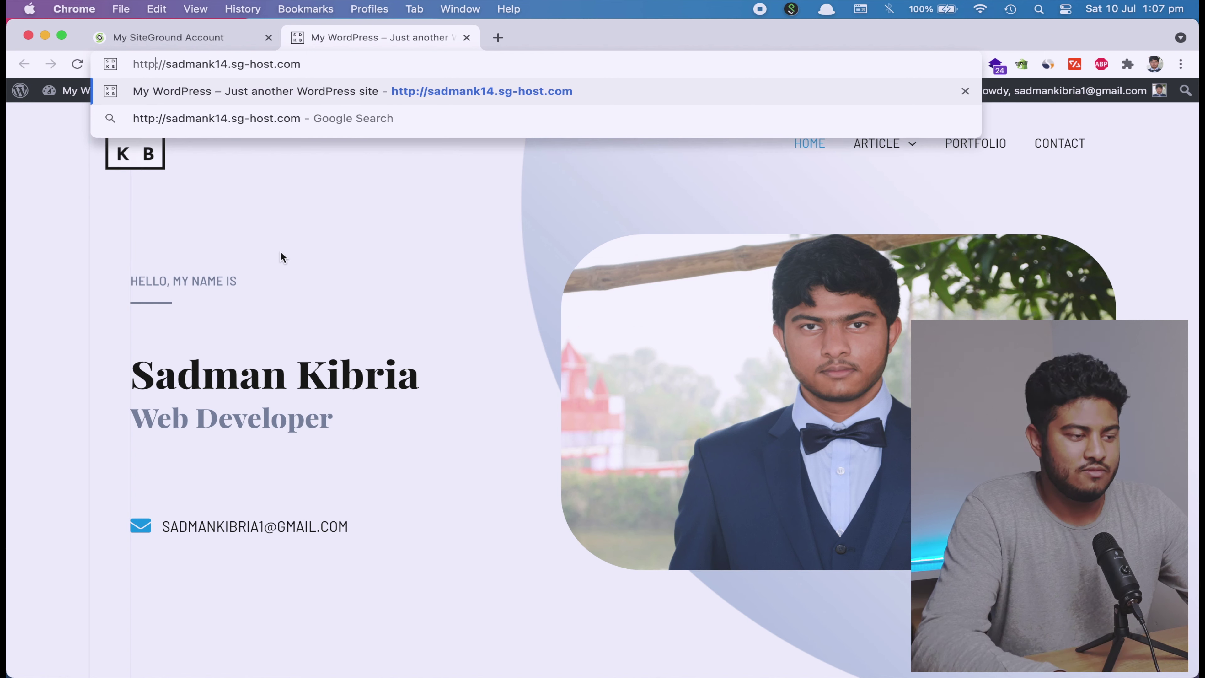
key("Return")
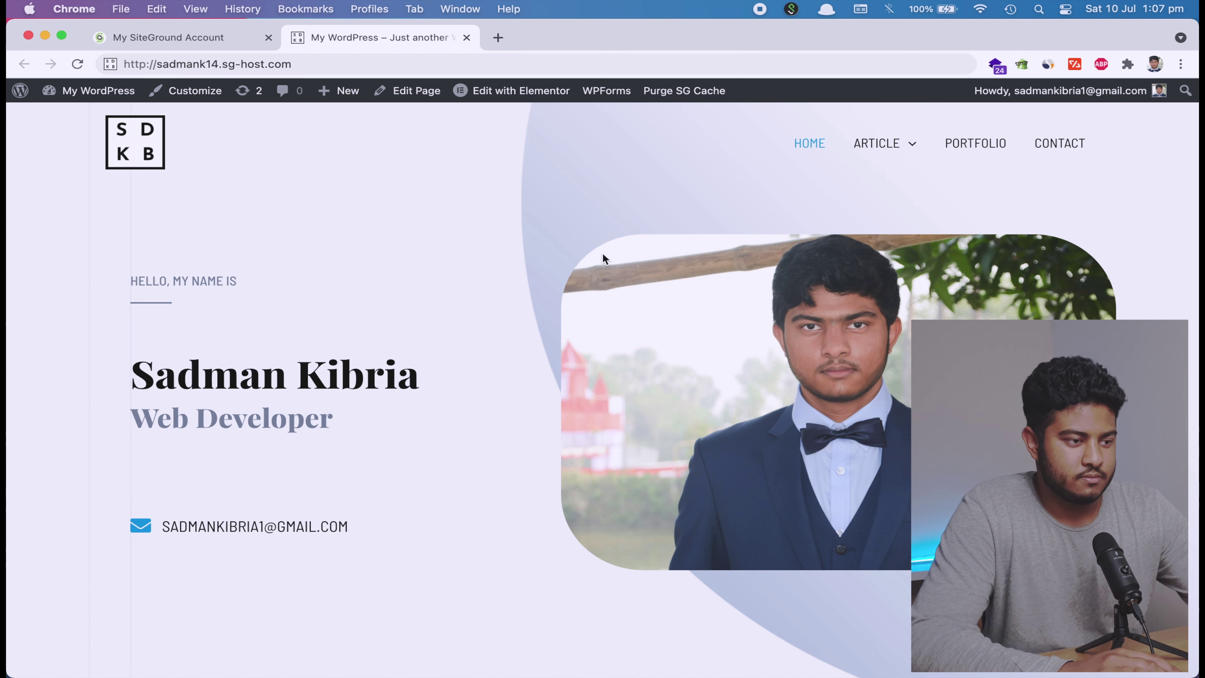
Step: Switch to the SiteGround account and open the SSL Manager in the site tools of sadmank14.sg-host.com
left_click(184, 39)
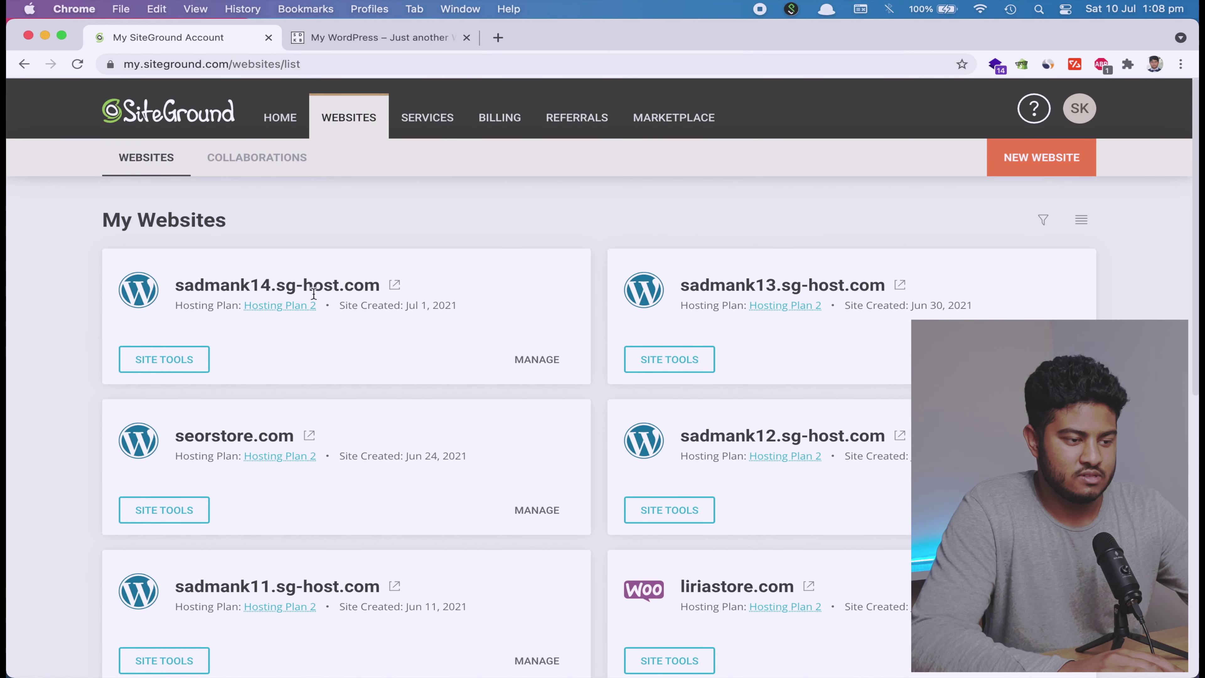
left_click(177, 360)
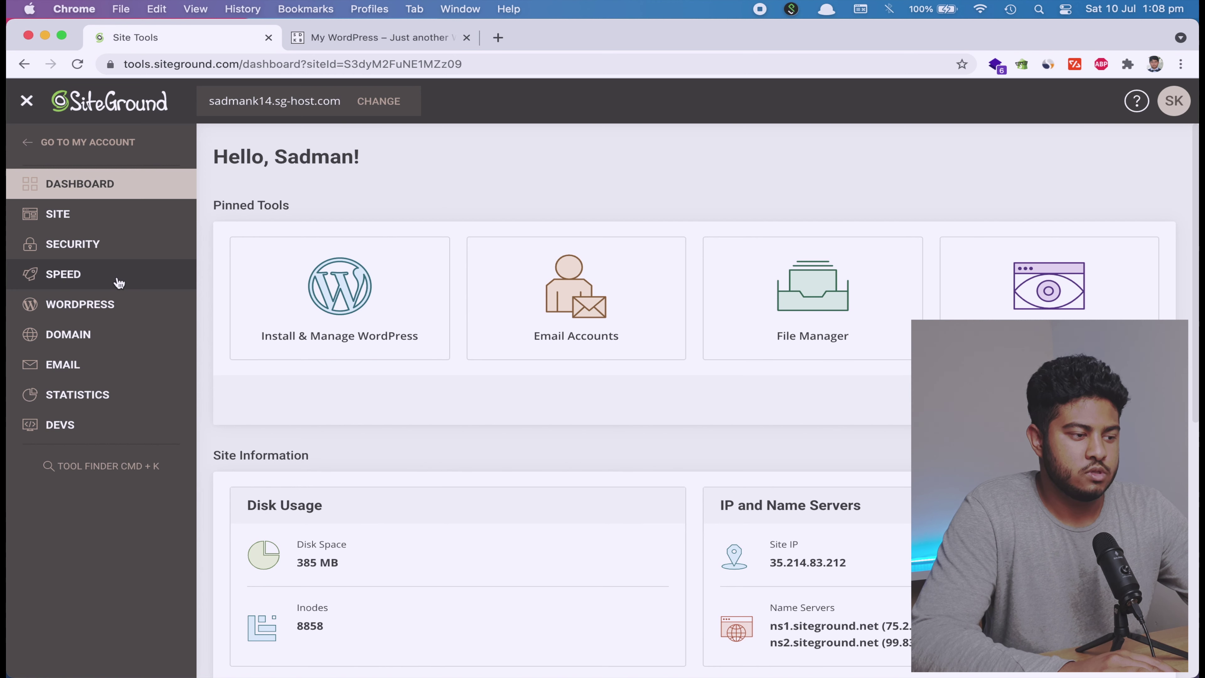
left_click(111, 257)
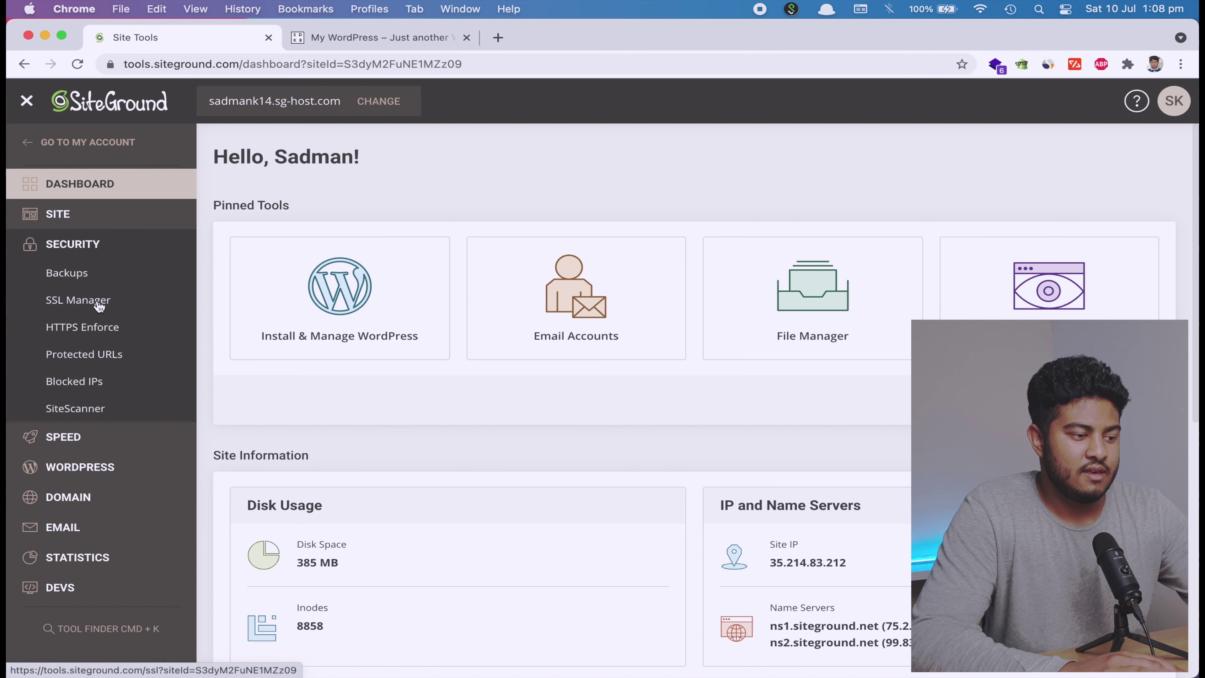
left_click(131, 307)
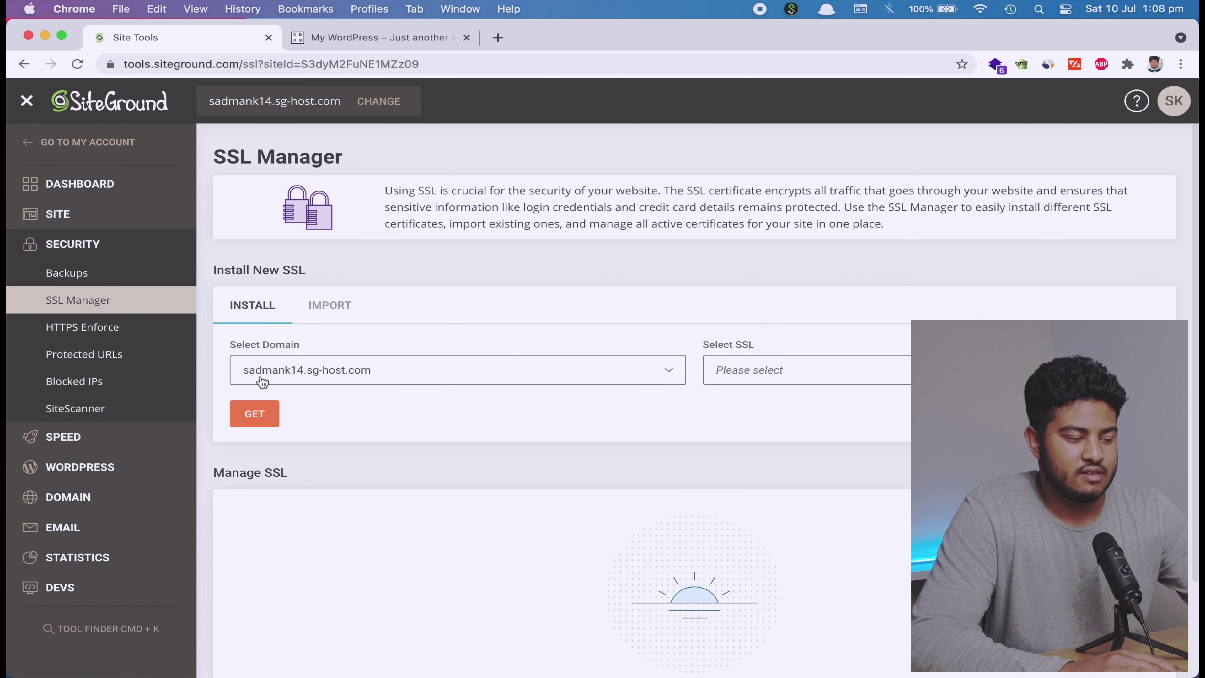
Step: Install a Let's Encrypt SSL certificate for the domain sadmank14.sg-host.com
left_click(389, 373)
left_click(457, 403)
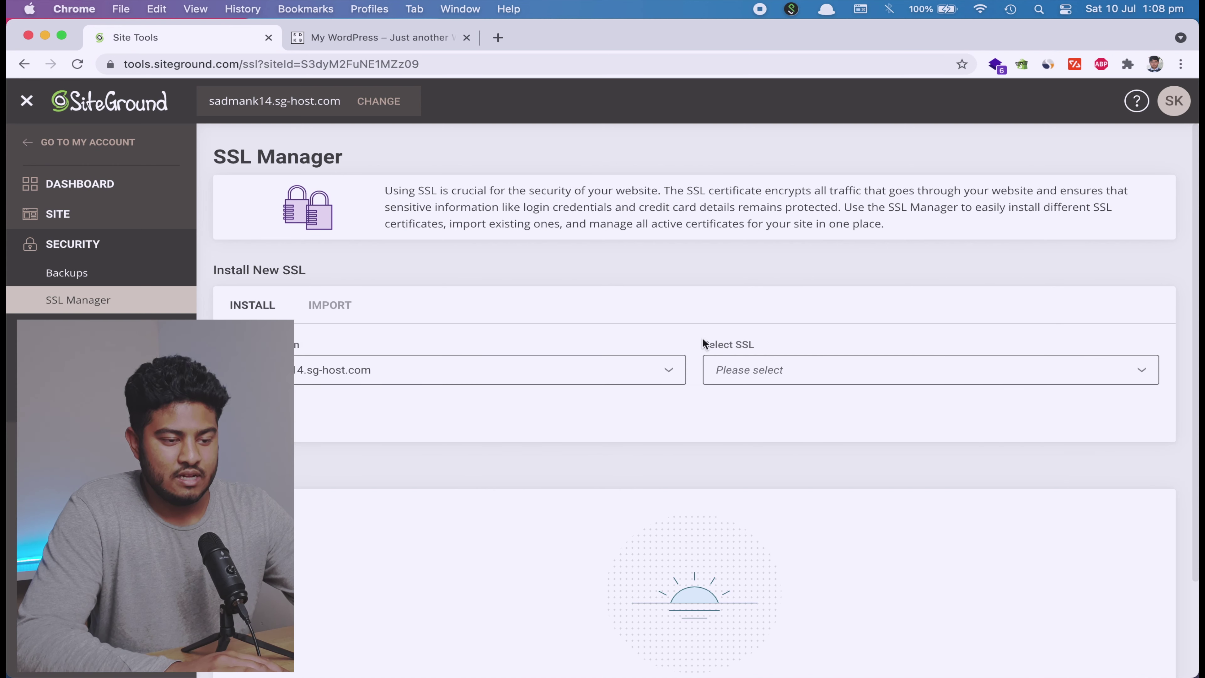
left_click(764, 370)
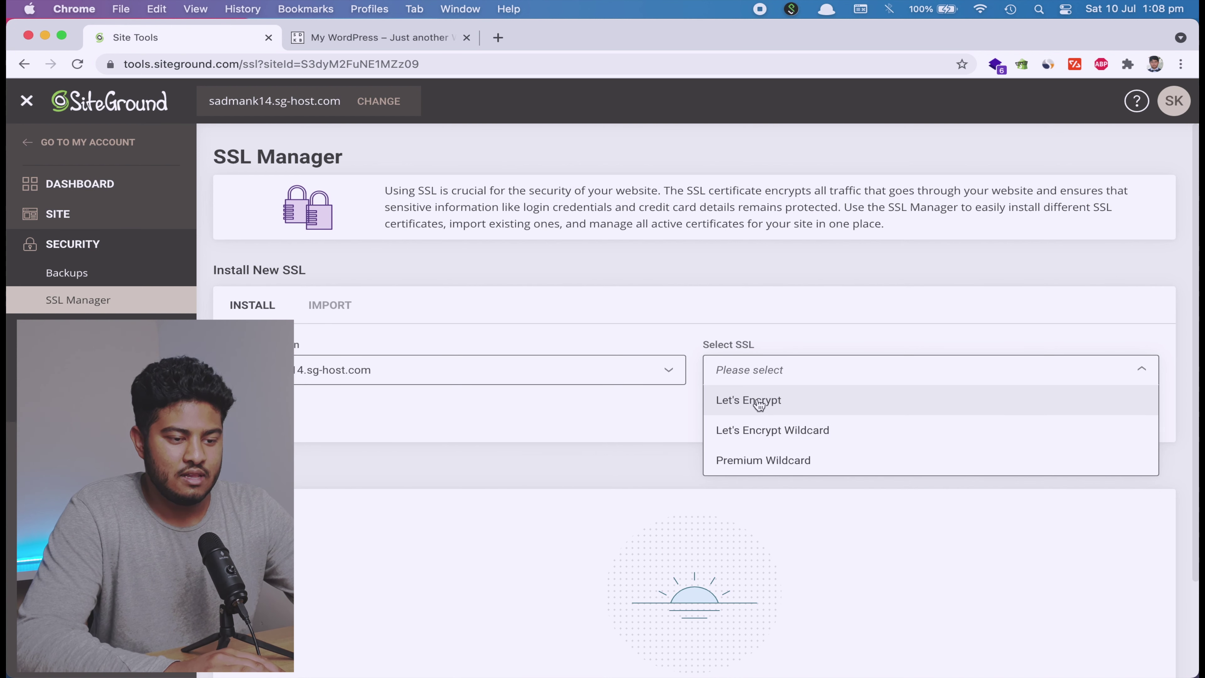
left_click(769, 401)
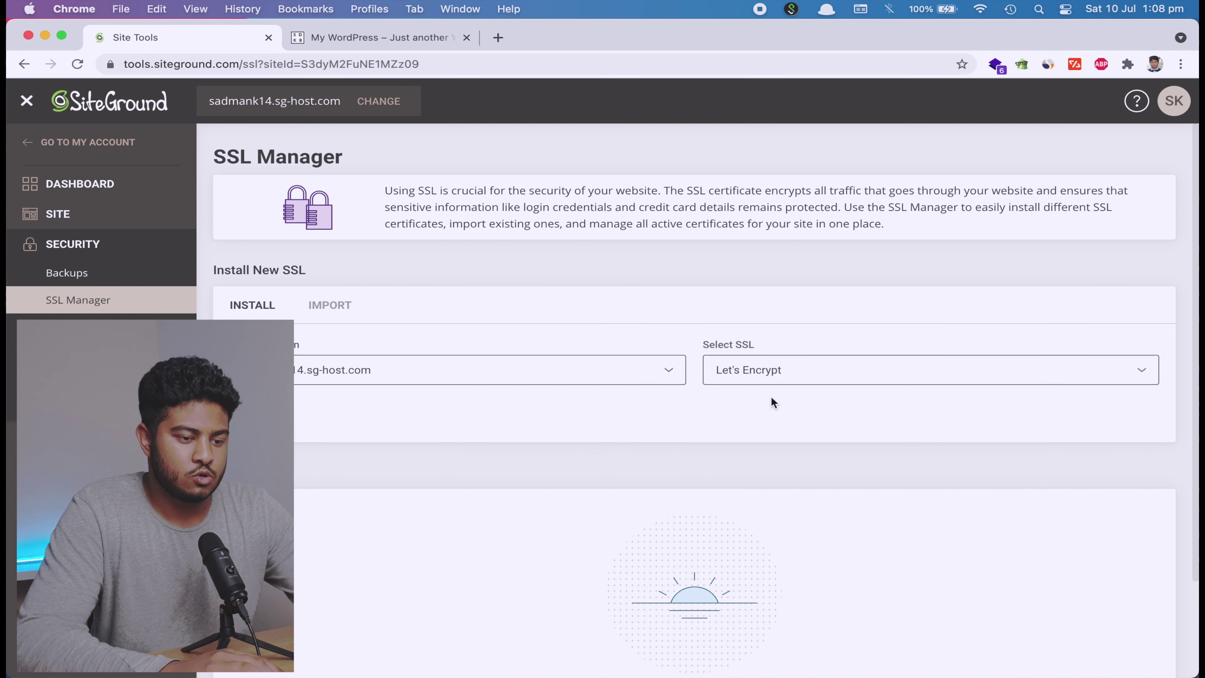
left_click(252, 413)
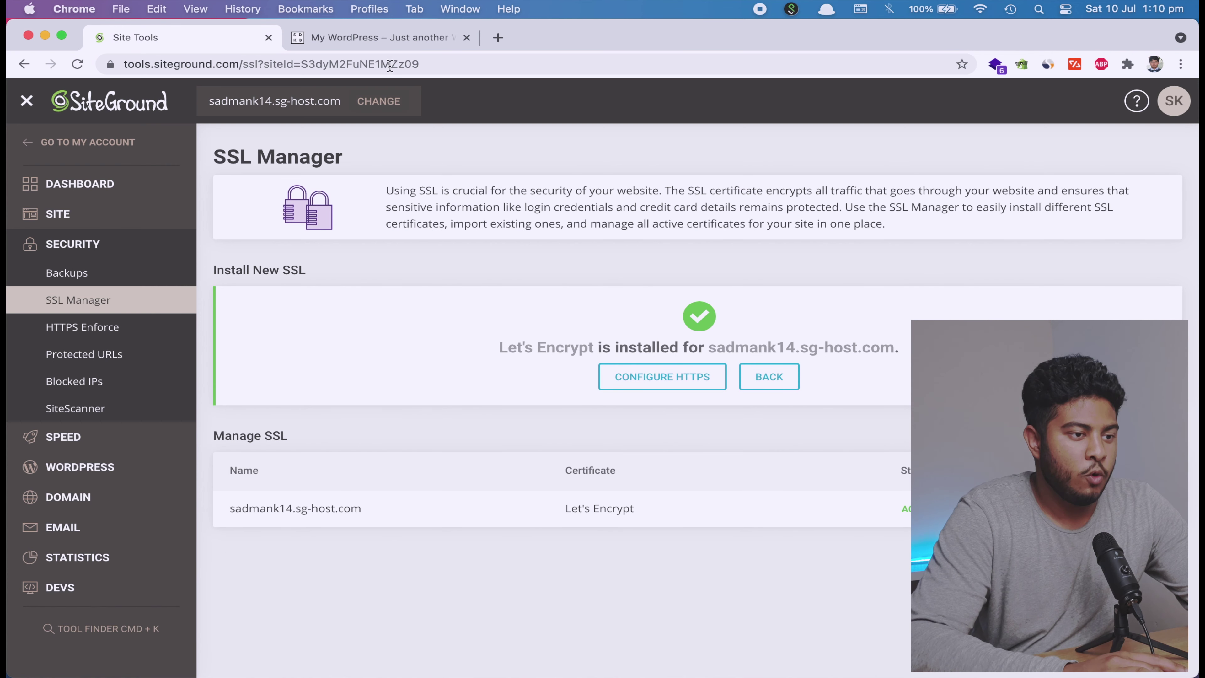
Step: Return to the WordPress site, view the details of its SSL certificate and close them
left_click(372, 37)
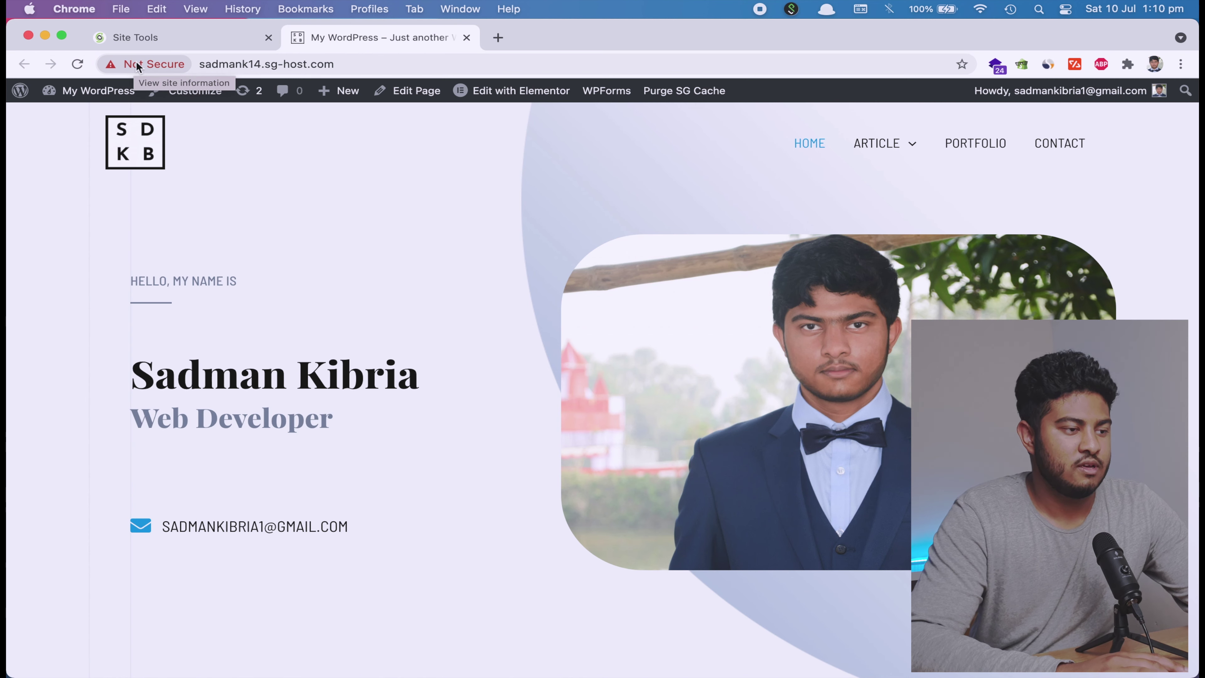
left_click(125, 64)
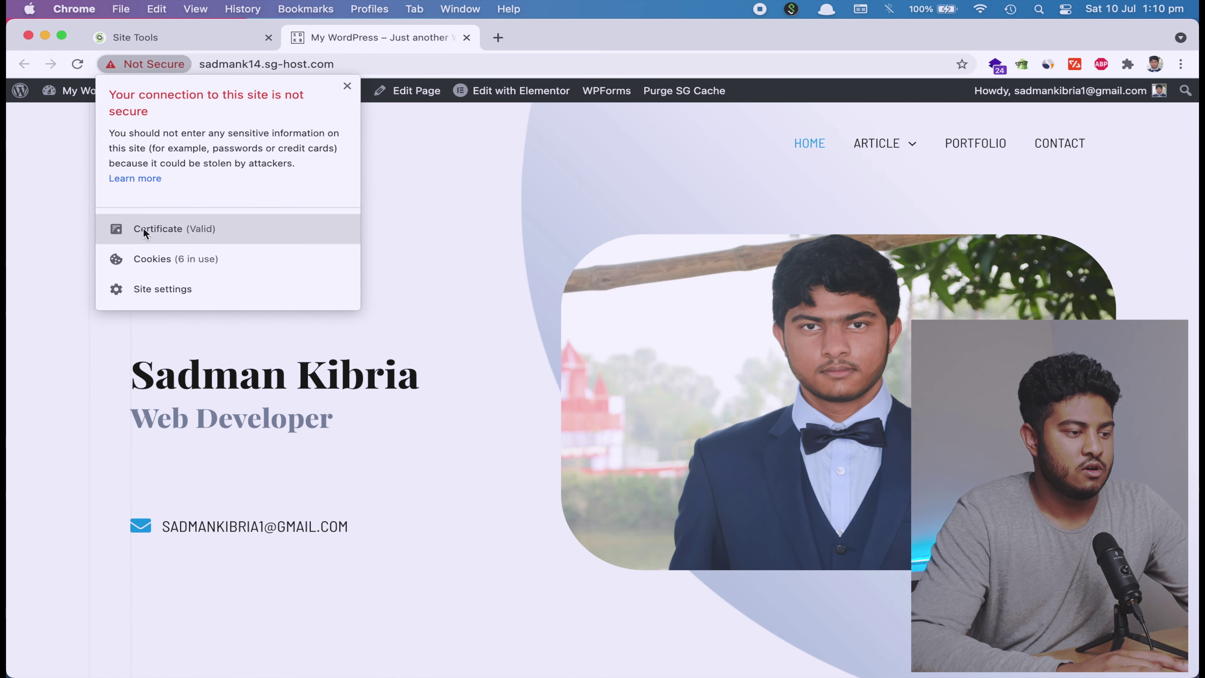
left_click(198, 228)
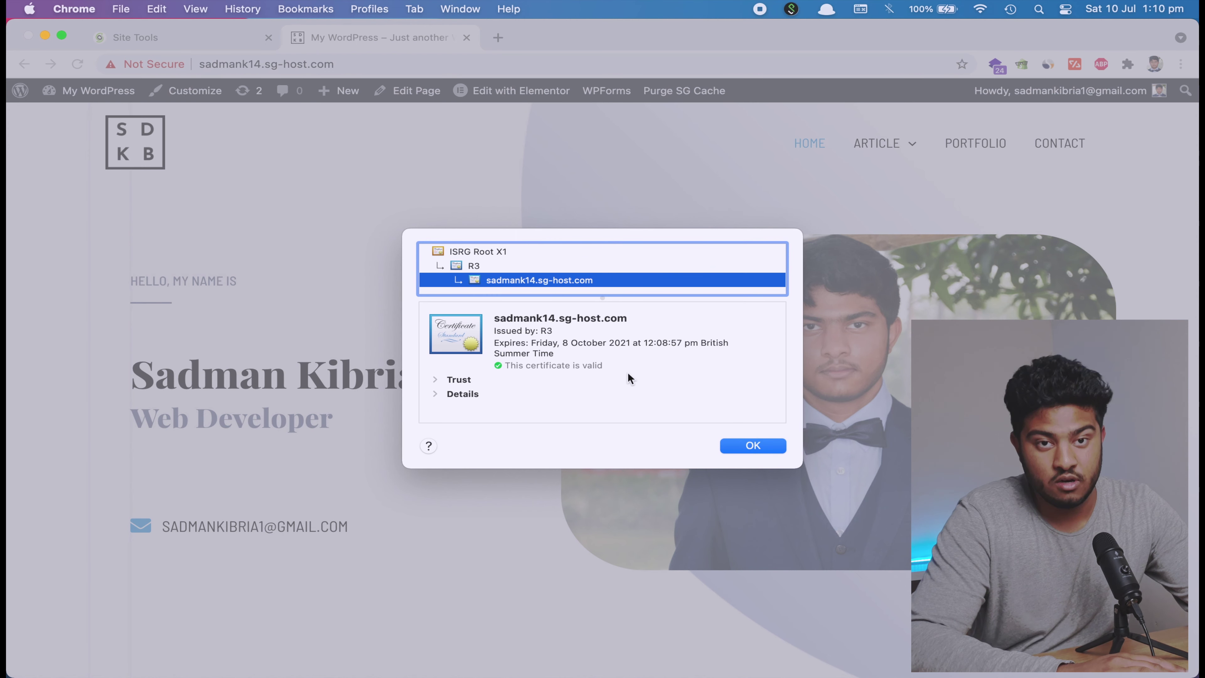
left_click(752, 445)
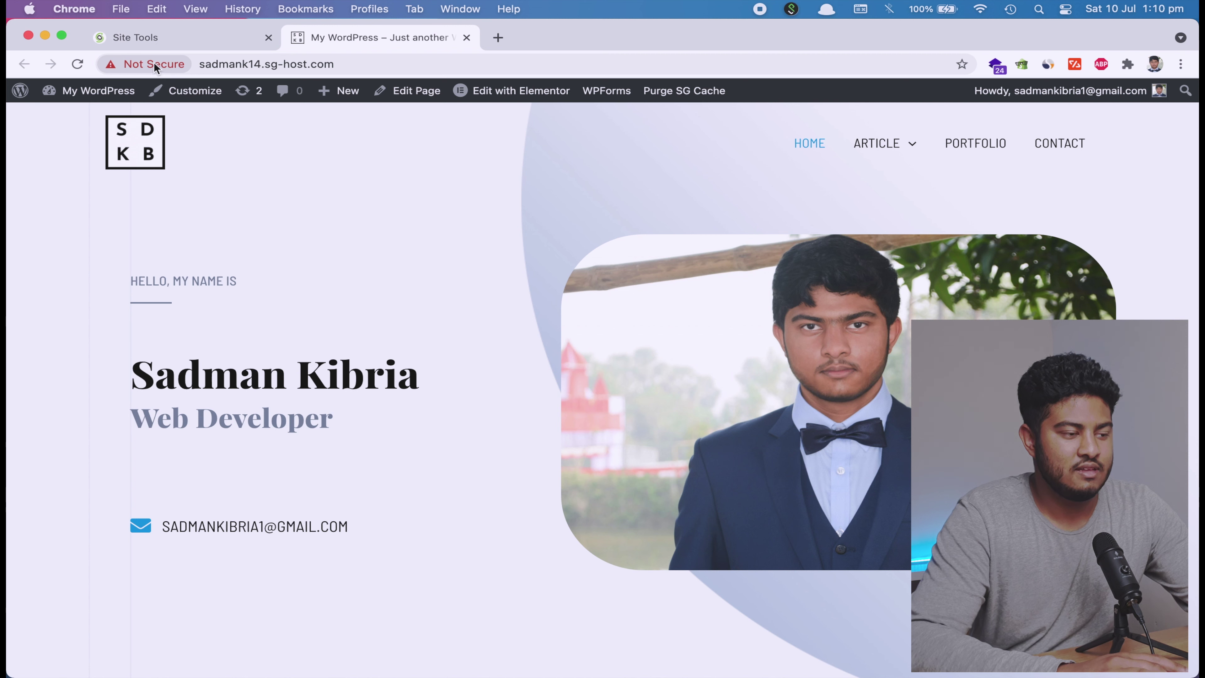
Step: Reveal the site's full address to check its protocol, leaving the address unedited
left_click(213, 63)
left_click(215, 62)
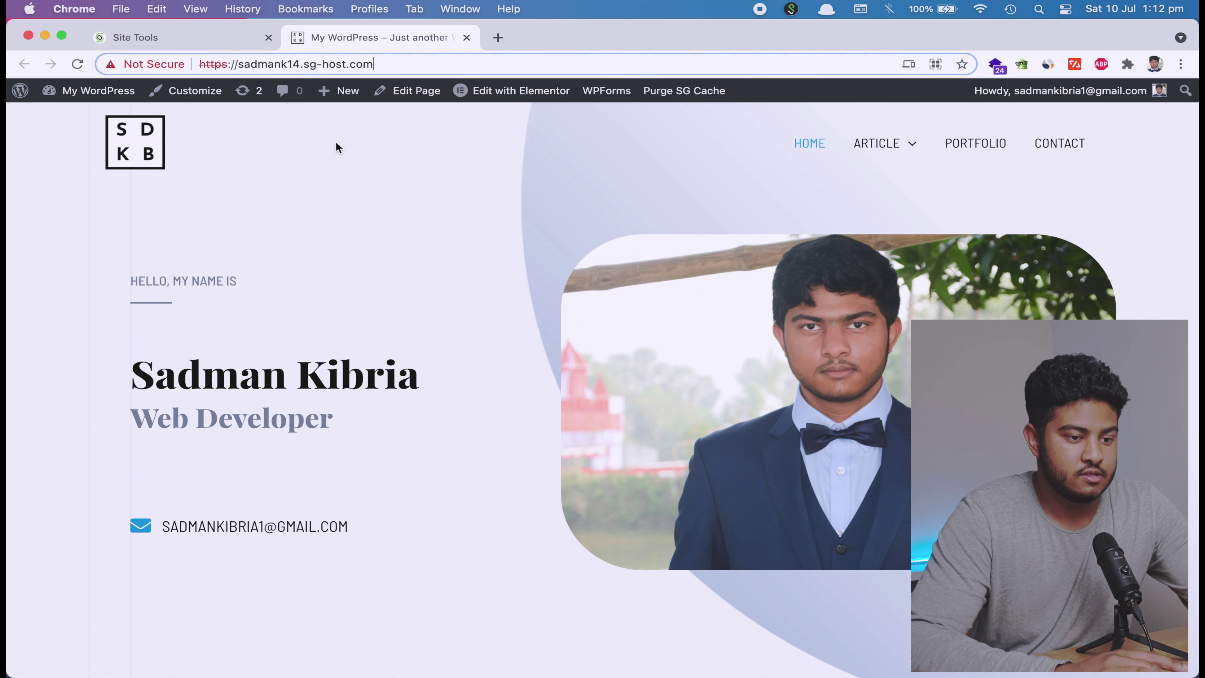
left_click(360, 185)
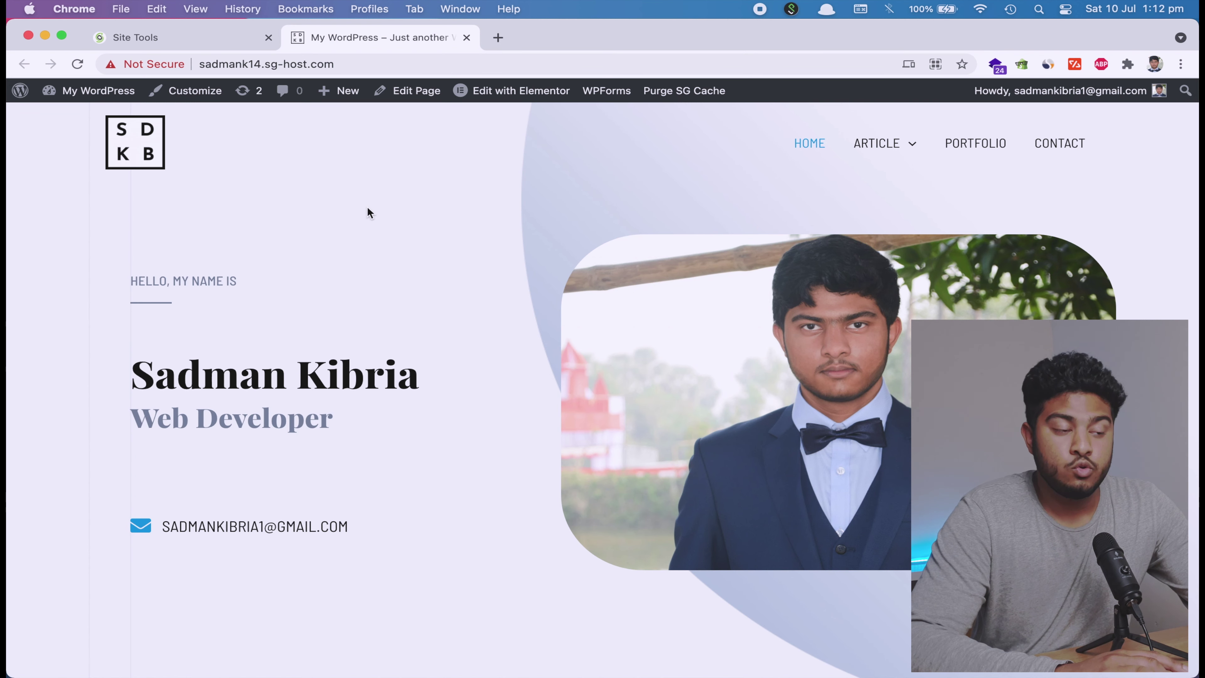
Step: Enable HTTPS Enforce for sadmank14.sg-host.com in the SiteGround security settings
left_click(159, 36)
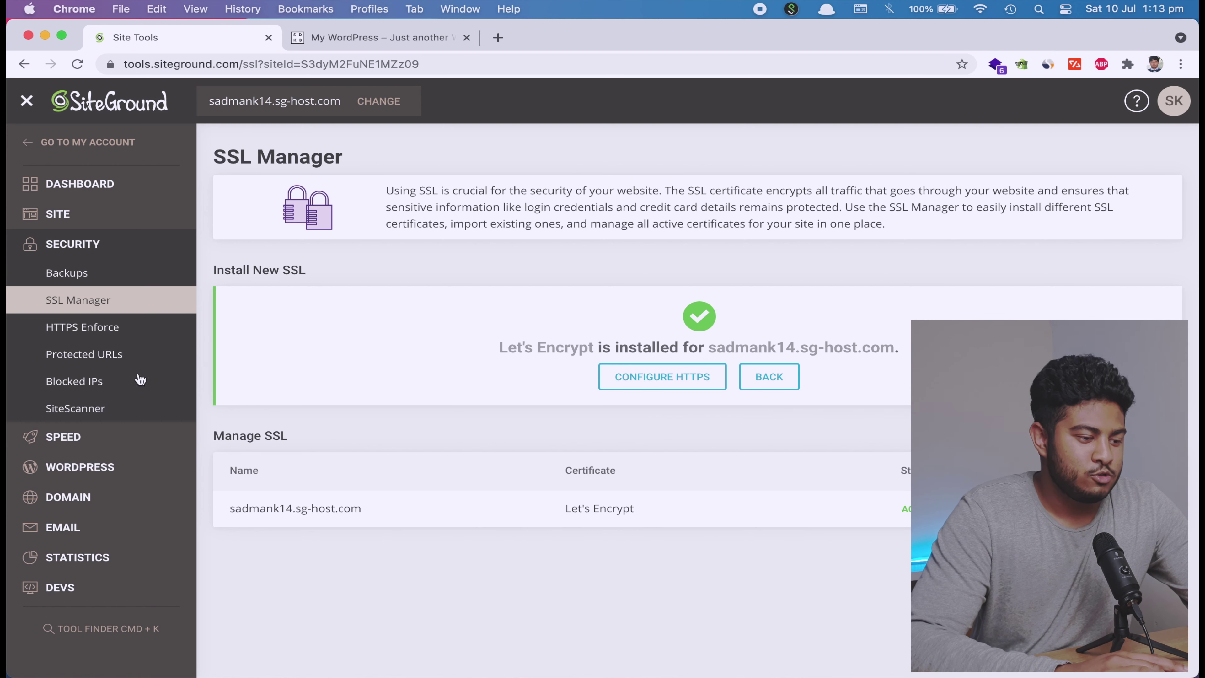
left_click(62, 332)
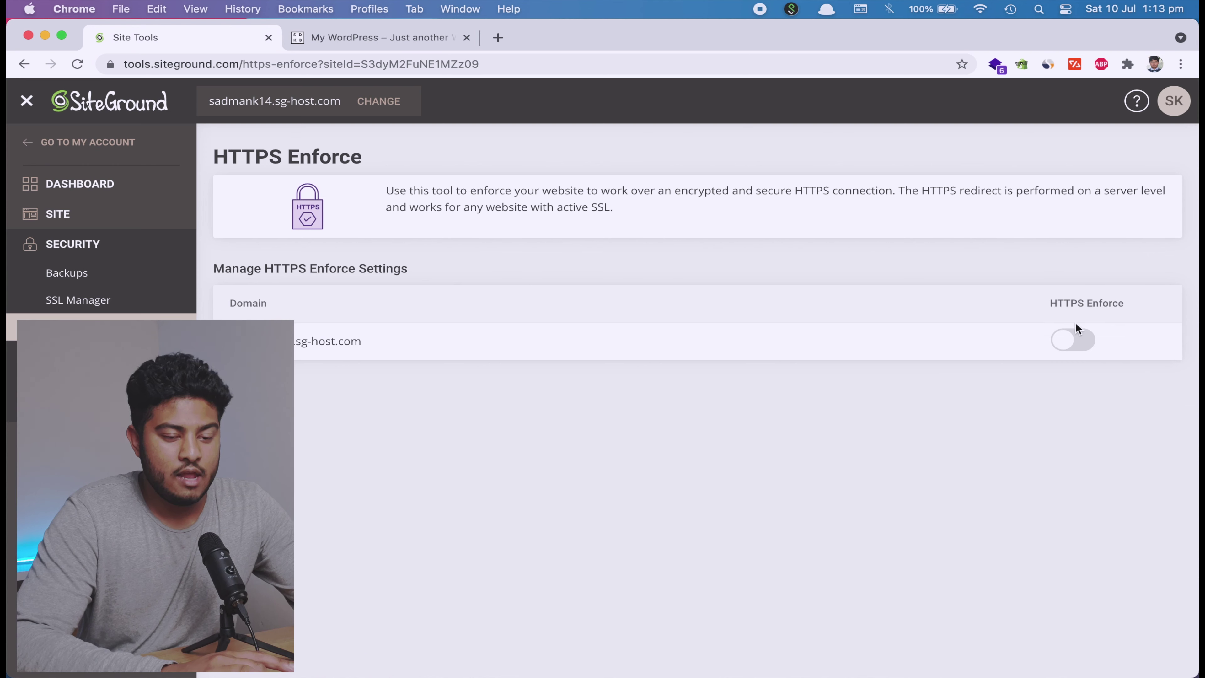
left_click(1075, 338)
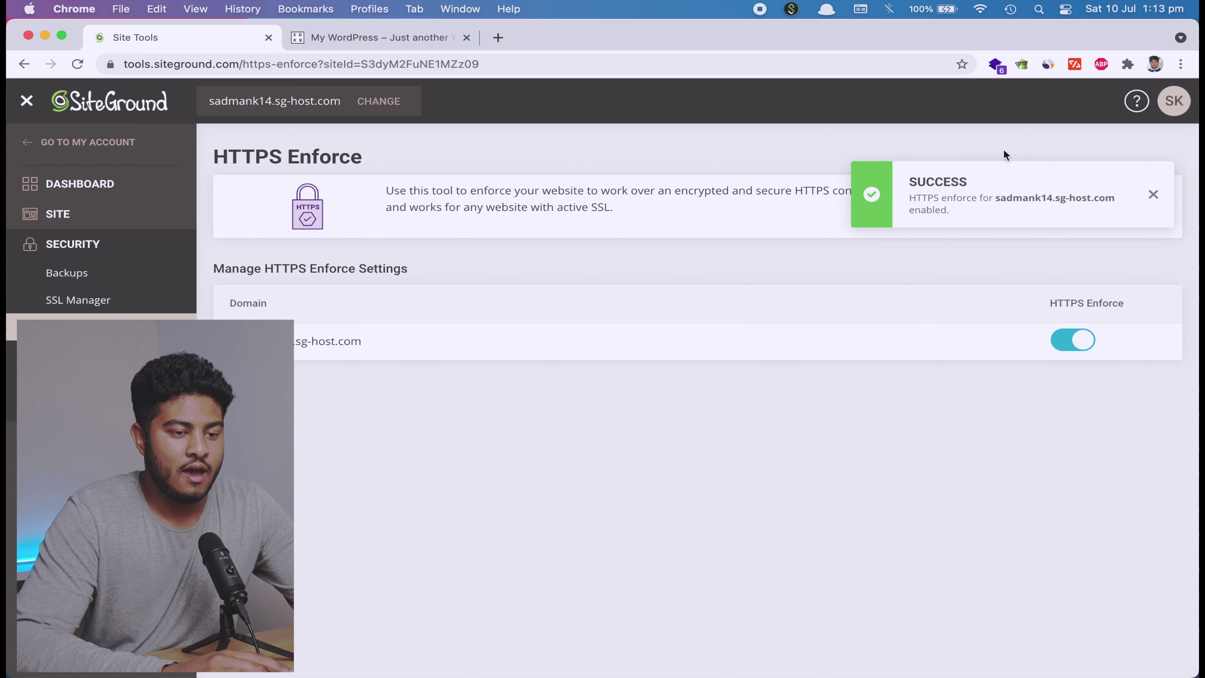
Step: Reload the WordPress site and check its connection security information again
left_click(315, 37)
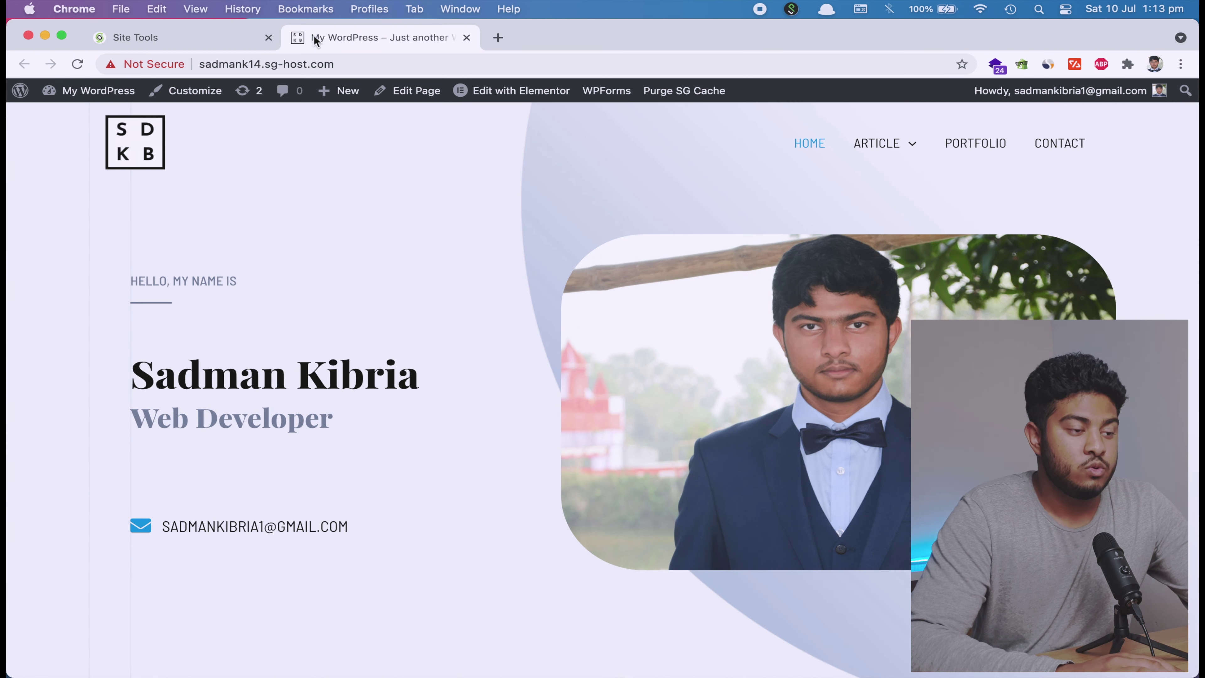
left_click(78, 65)
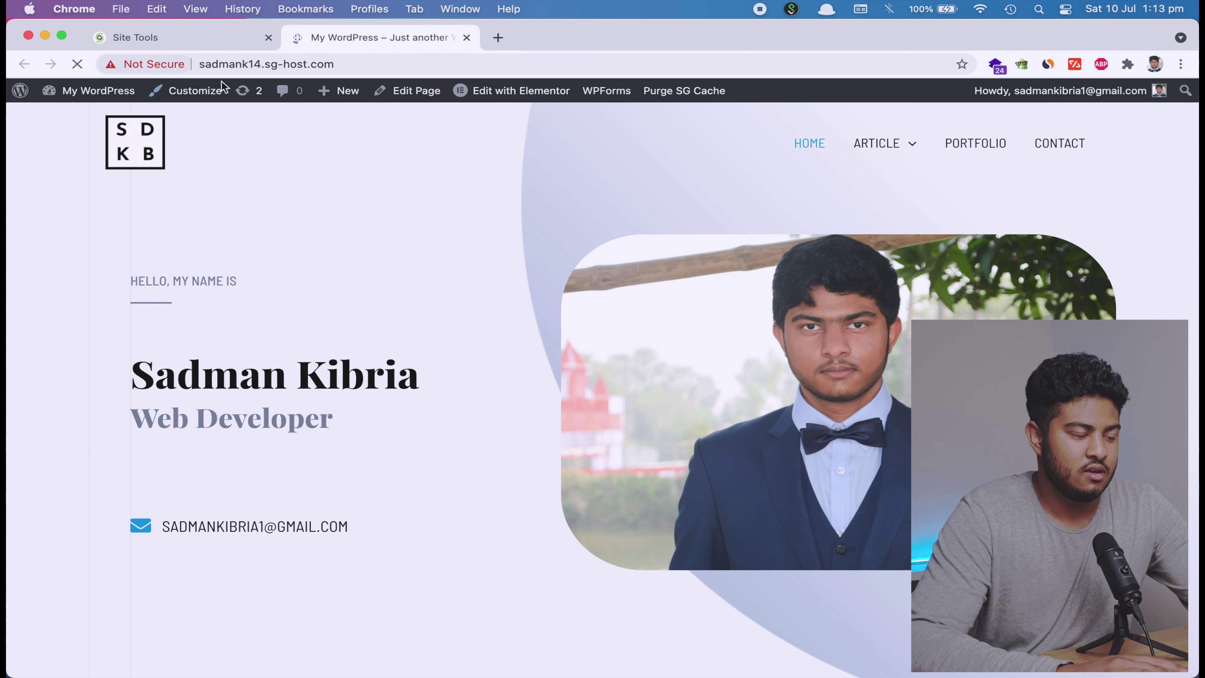
left_click(164, 63)
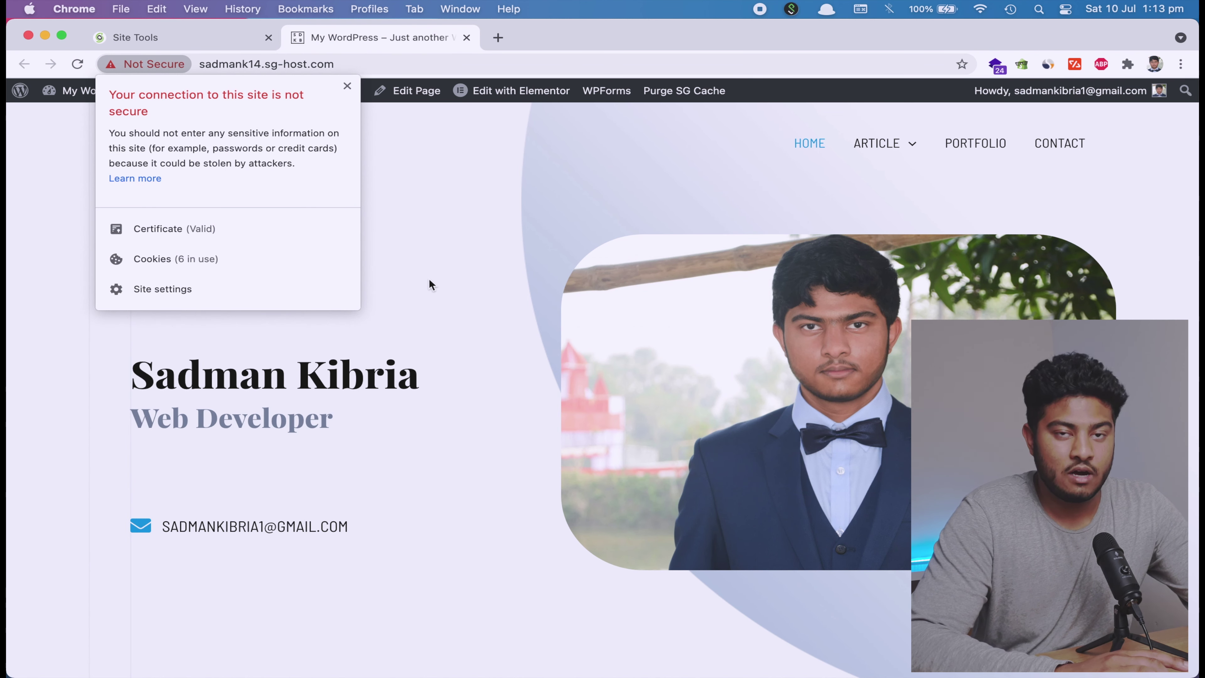
left_click(298, 268)
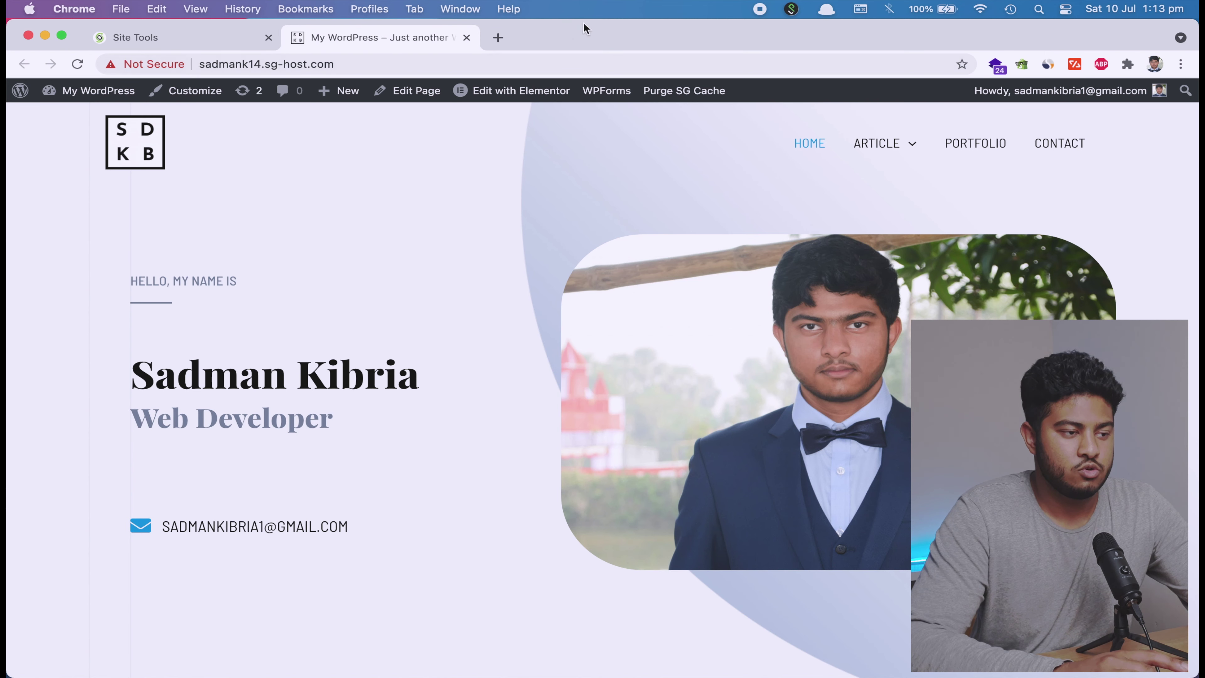
Step: Open sadmank.com in a new tab, check its connection security for comparison, and close that tab
left_click(501, 37)
type("sad")
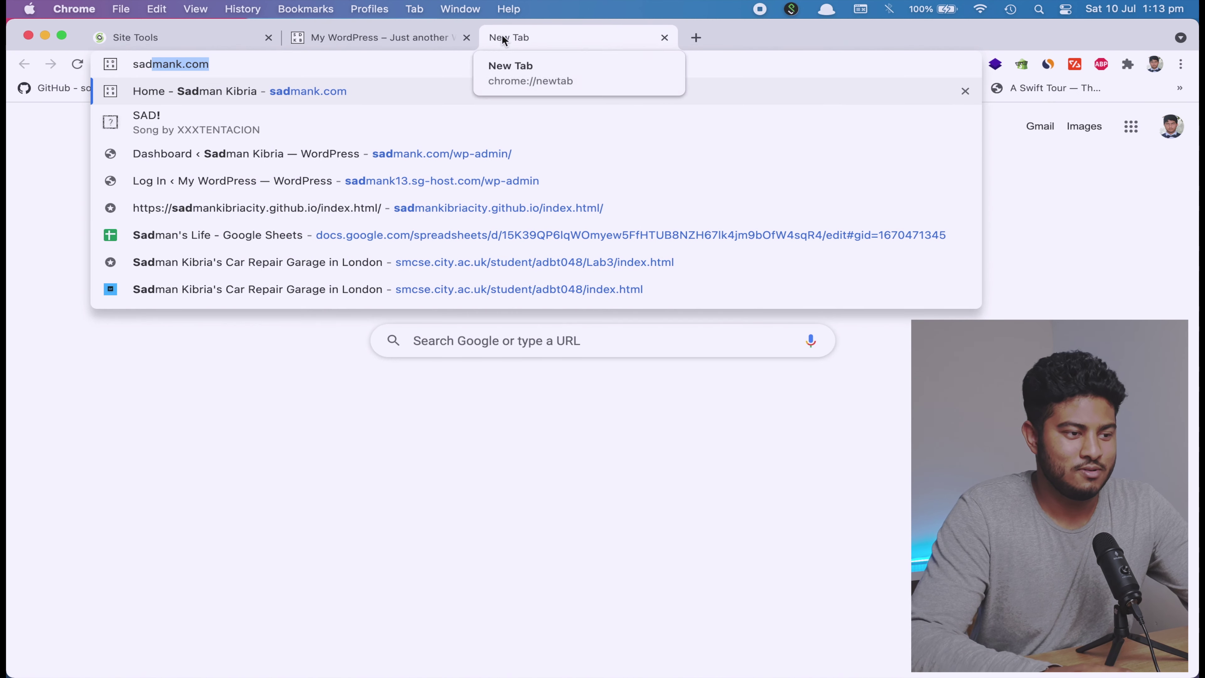
key("Return")
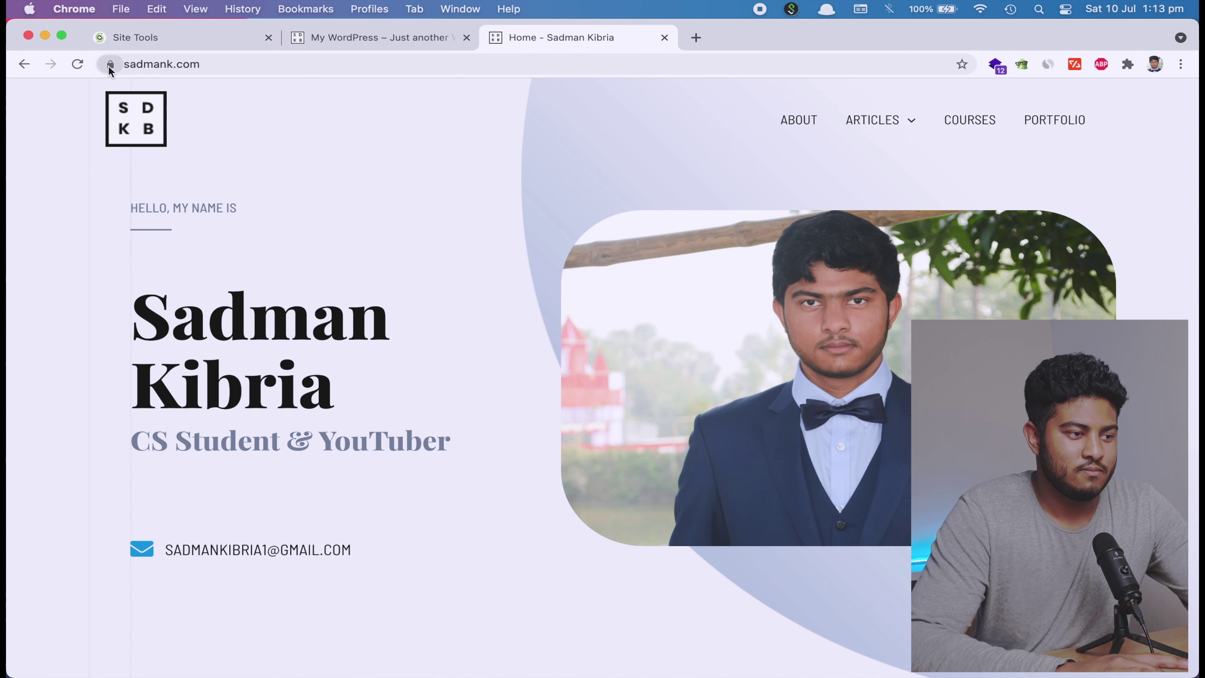
left_click(109, 66)
left_click(468, 409)
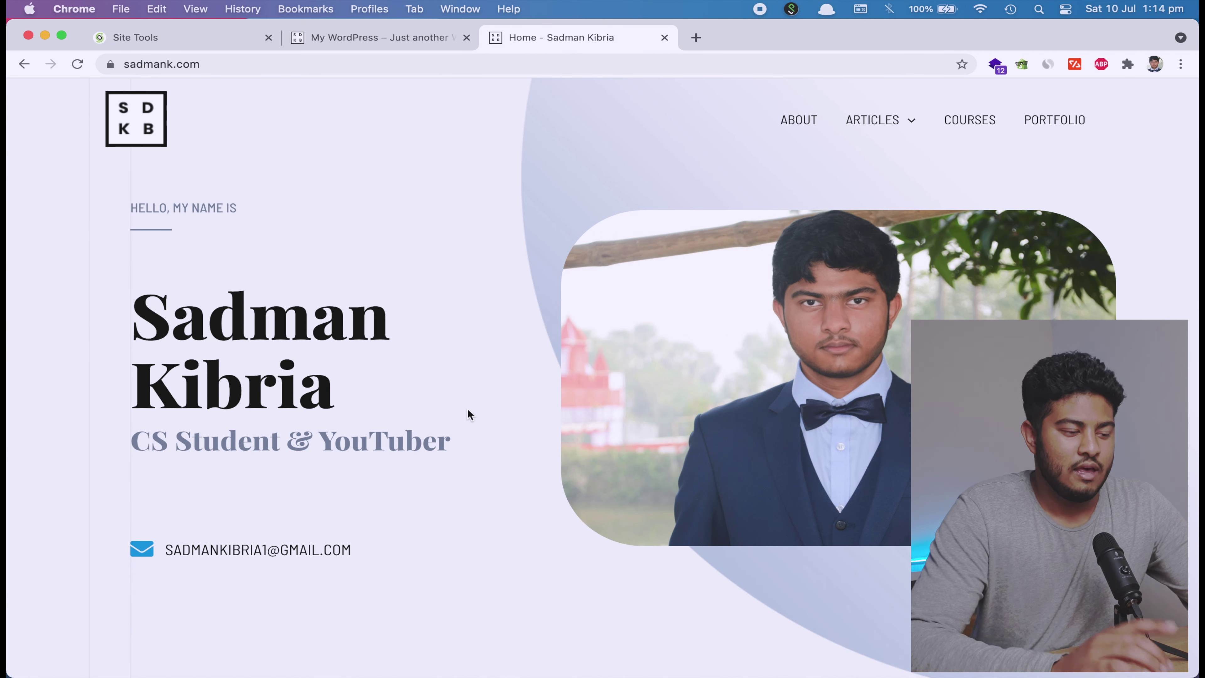
key("super+w")
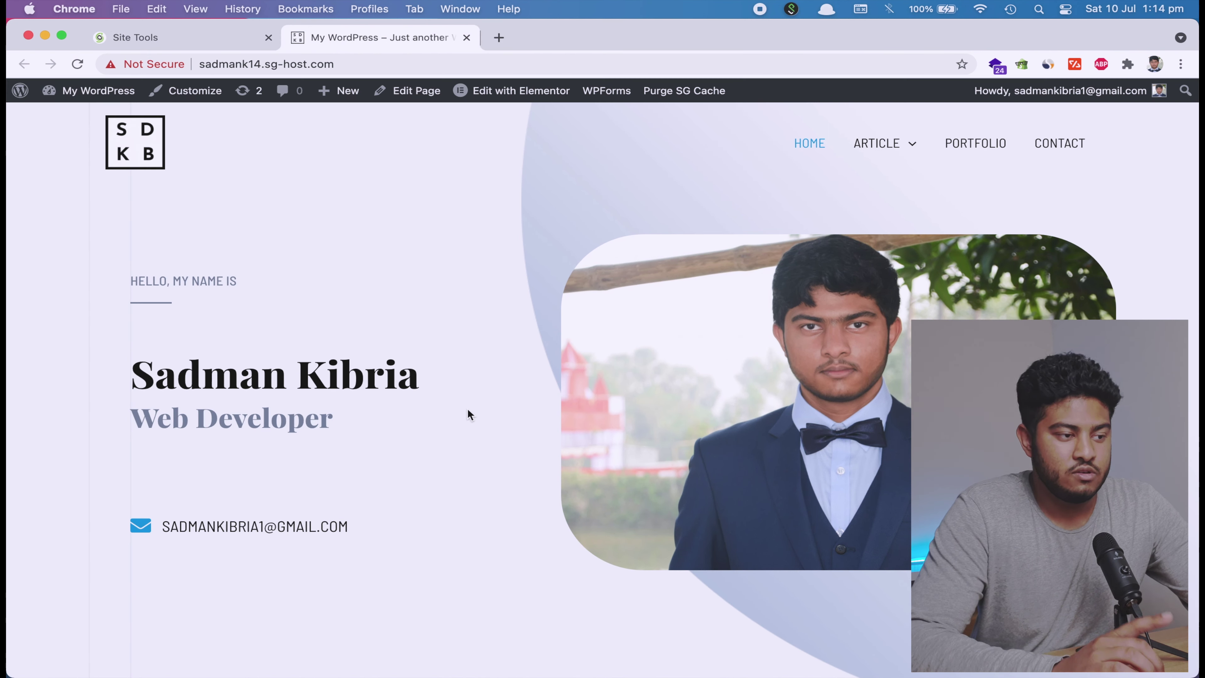